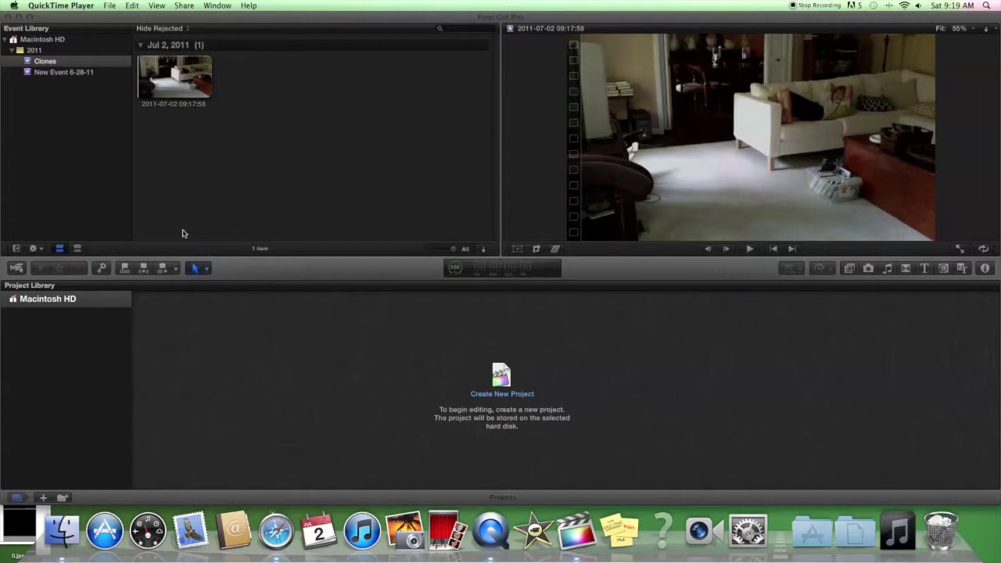
- Bring Final Cut Pro to the front with the Clones event's living-room clip loaded
left_click(164, 136)
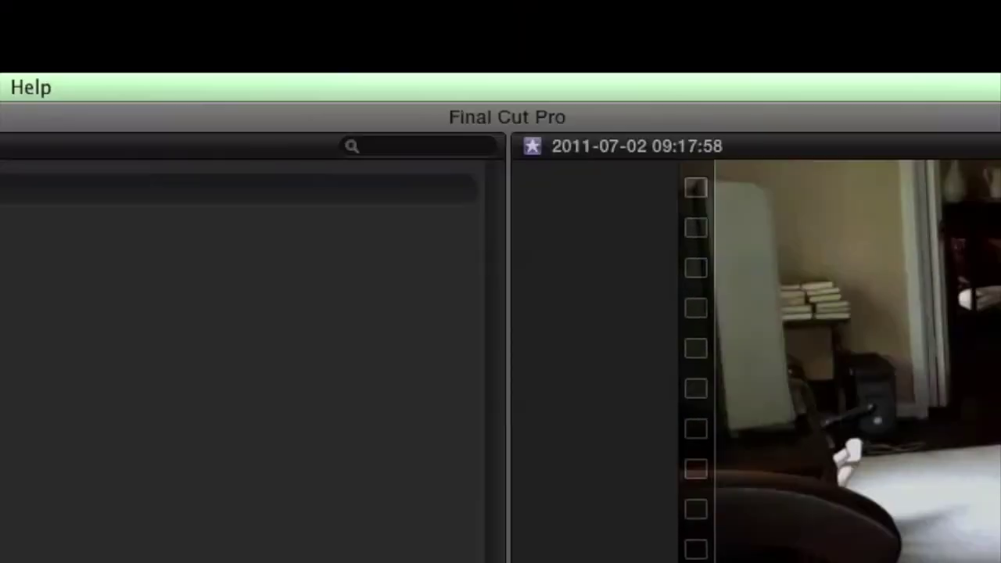
- Create a new project named Clones
key("super+n")
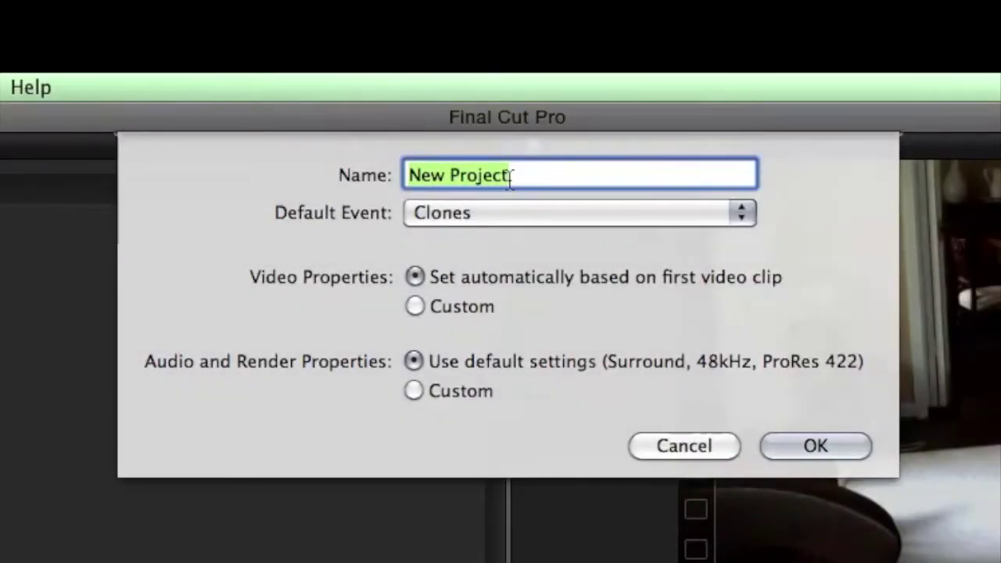
type("Clones")
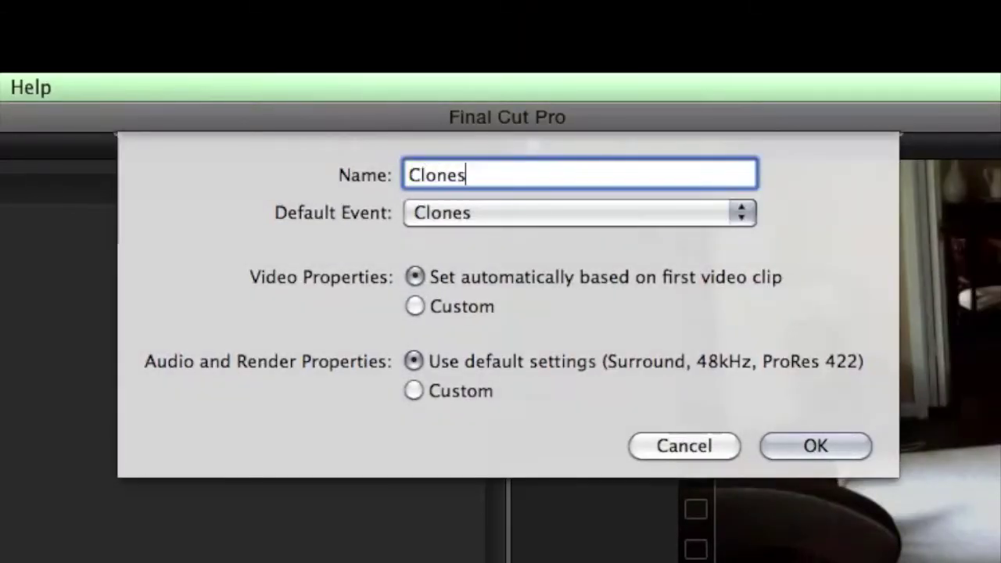
left_click(803, 440)
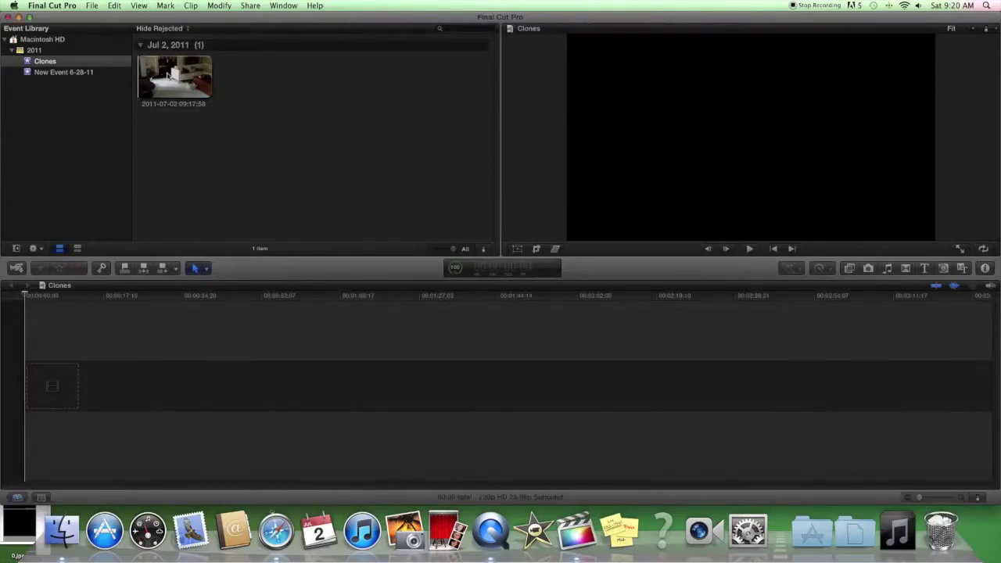
- Append the opening portion of the living-room clip to the storyline
left_click(168, 74)
left_click_drag(141, 78, 160, 76)
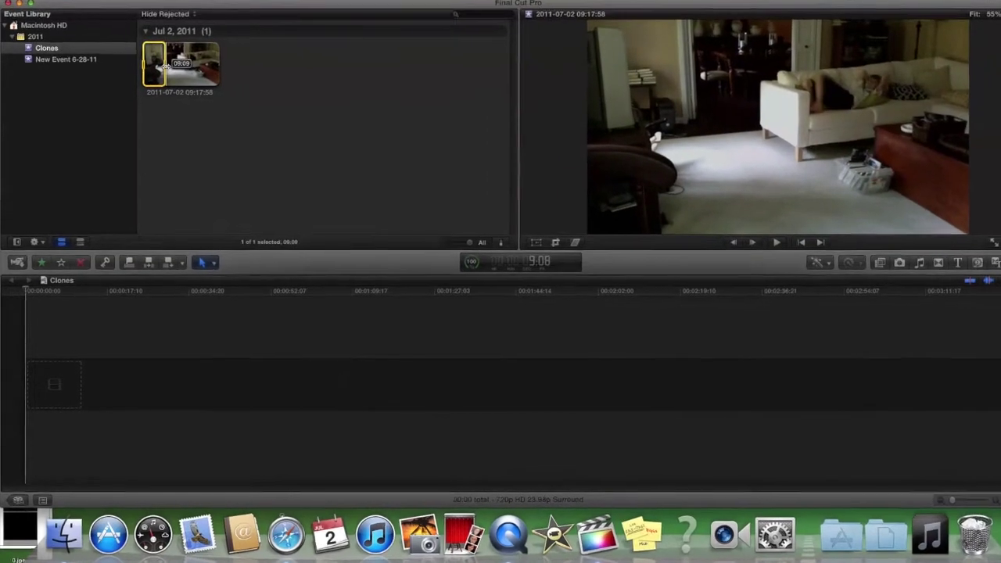
key("e")
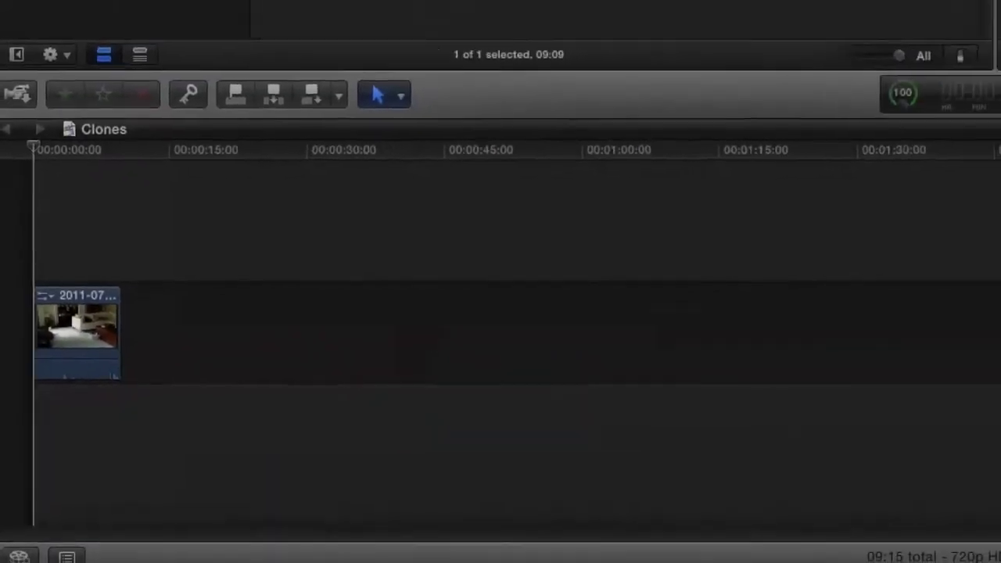
left_click(858, 4)
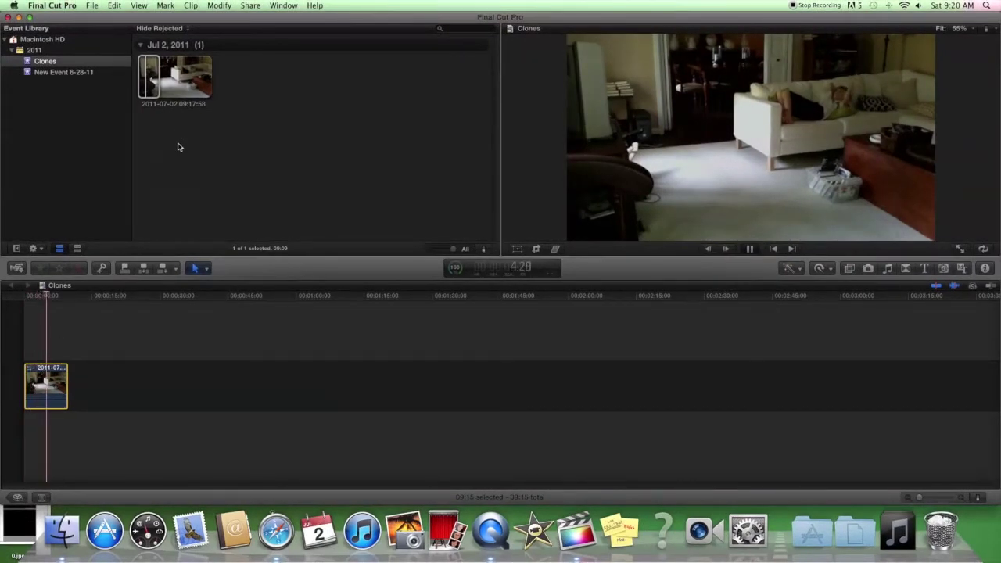
left_click(155, 45)
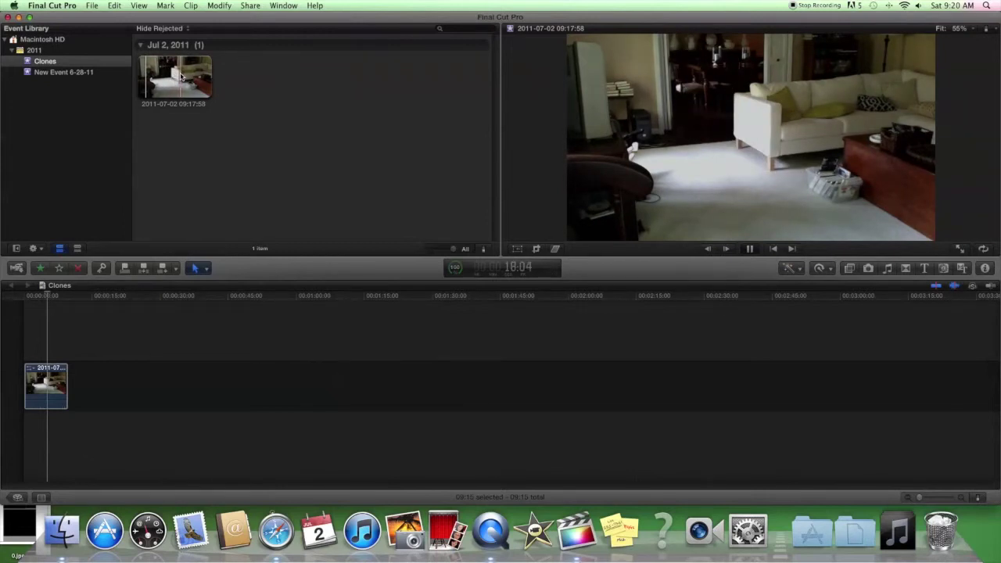
left_click(180, 75)
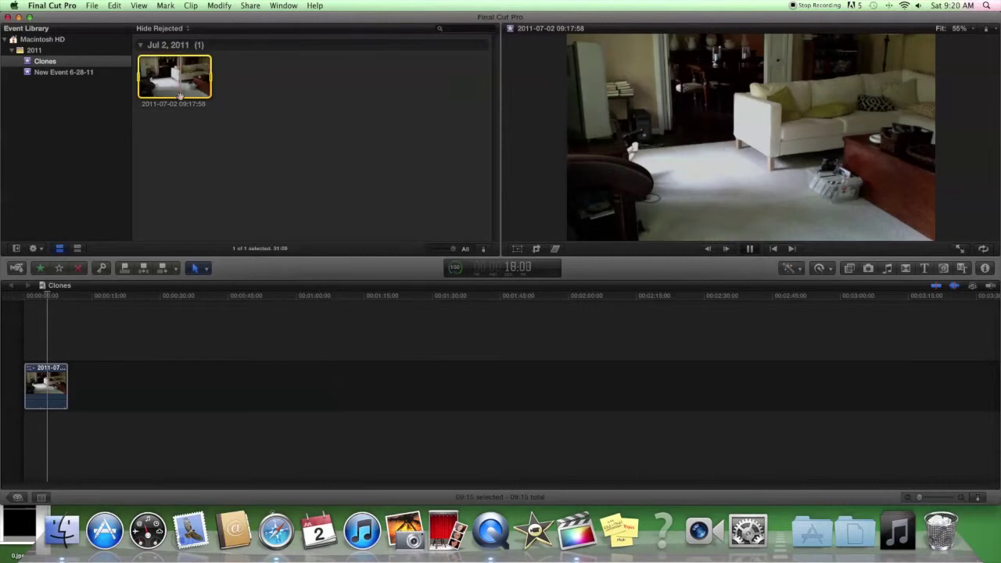
- Connect a 05:08 range of the boy walking through above the main clip
left_click(178, 88, "super")
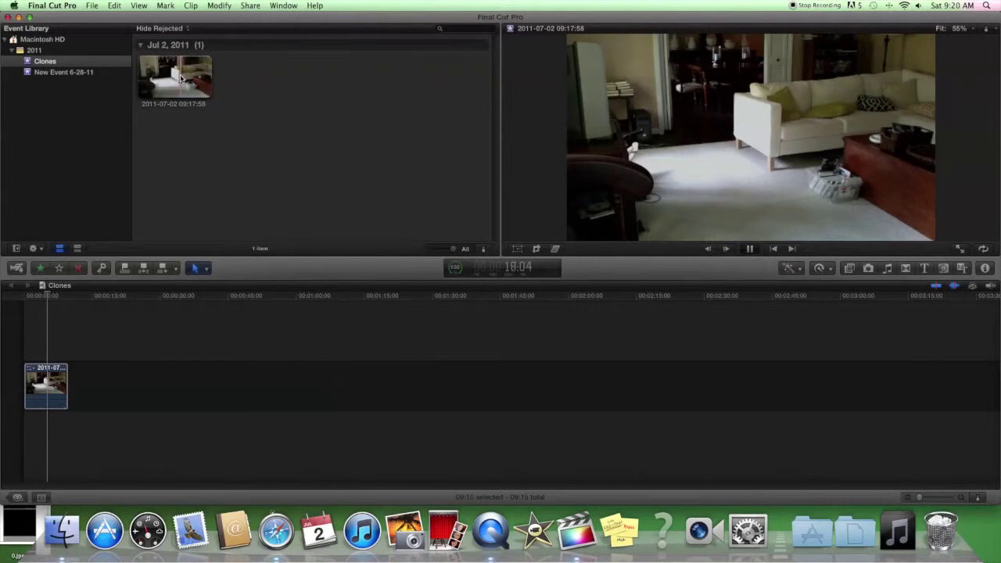
left_click_drag(180, 76, 190, 73)
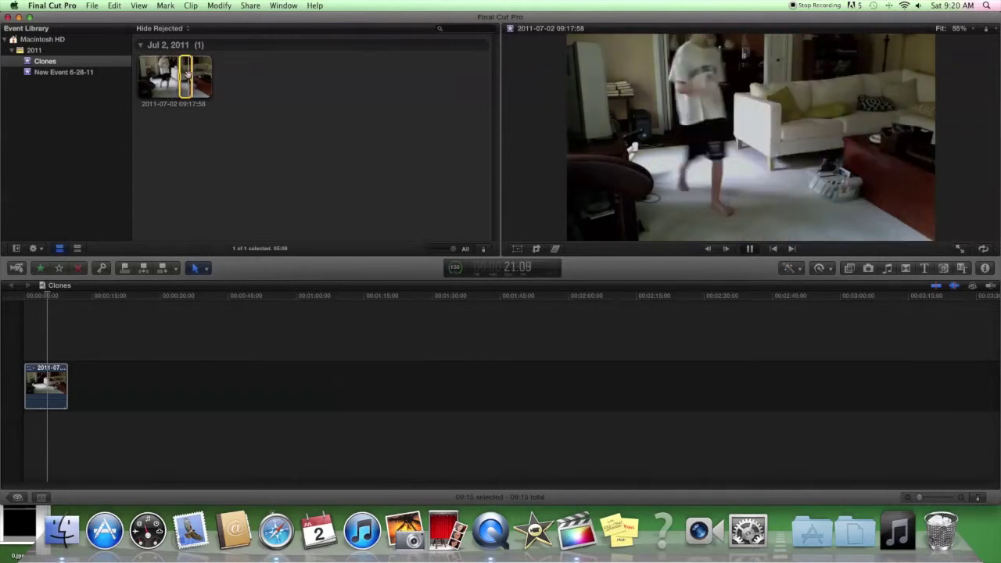
left_click_drag(165, 139, 25, 334)
left_click(26, 335)
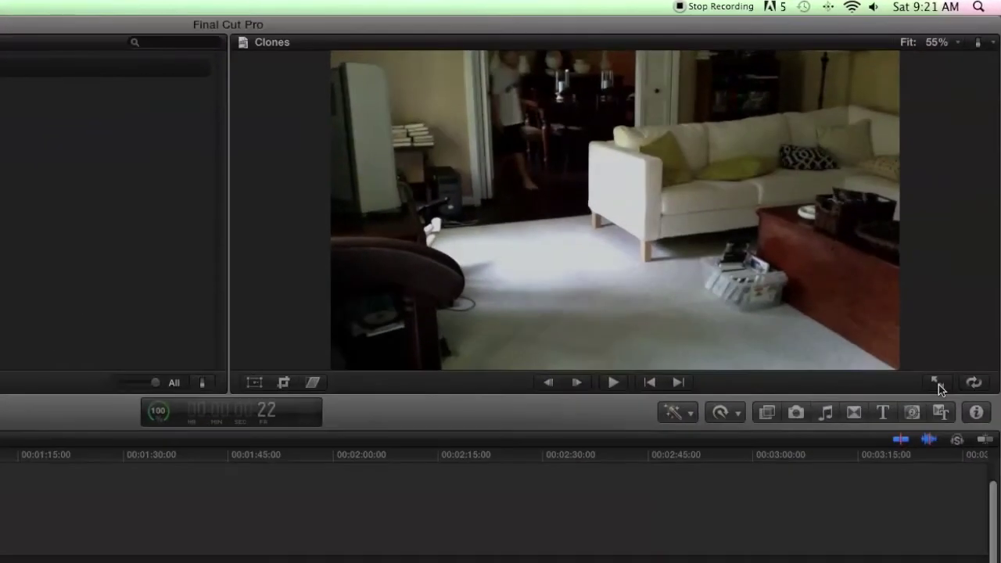
left_click(977, 378)
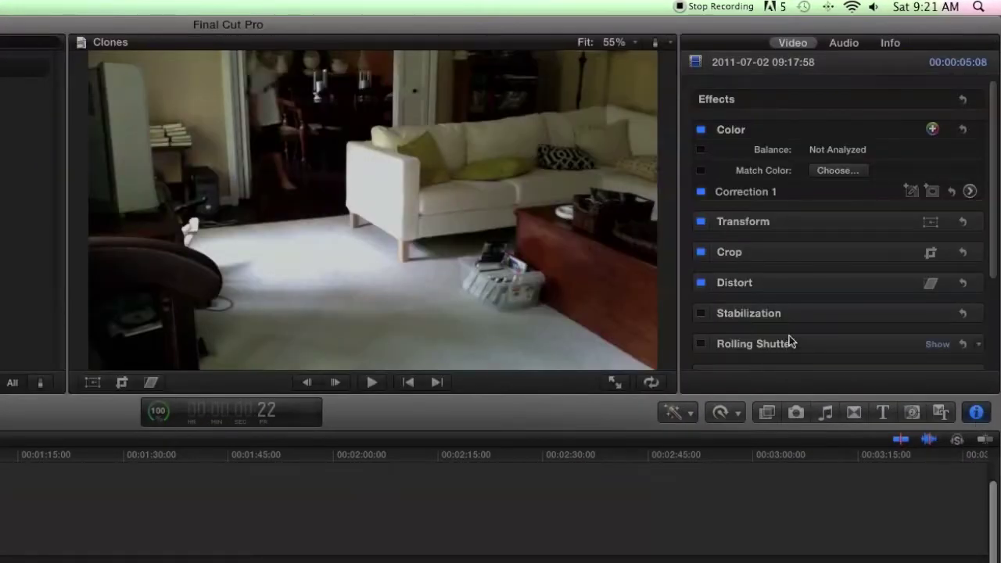
- Set the overlay clip's Compositing opacity to 33.5%
scroll(791, 340, "down", 4)
left_click_drag(885, 353, 842, 358)
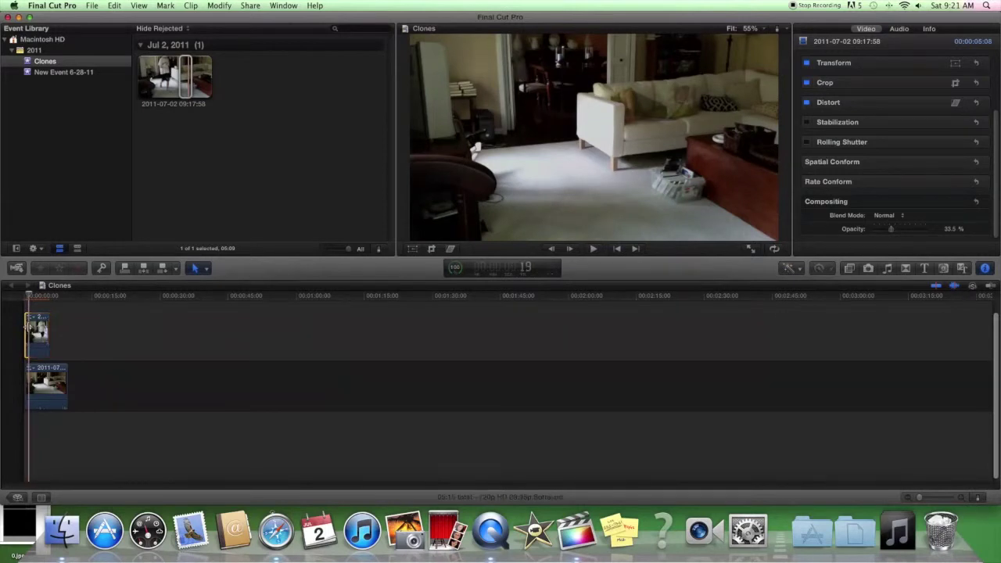
left_click(26, 327)
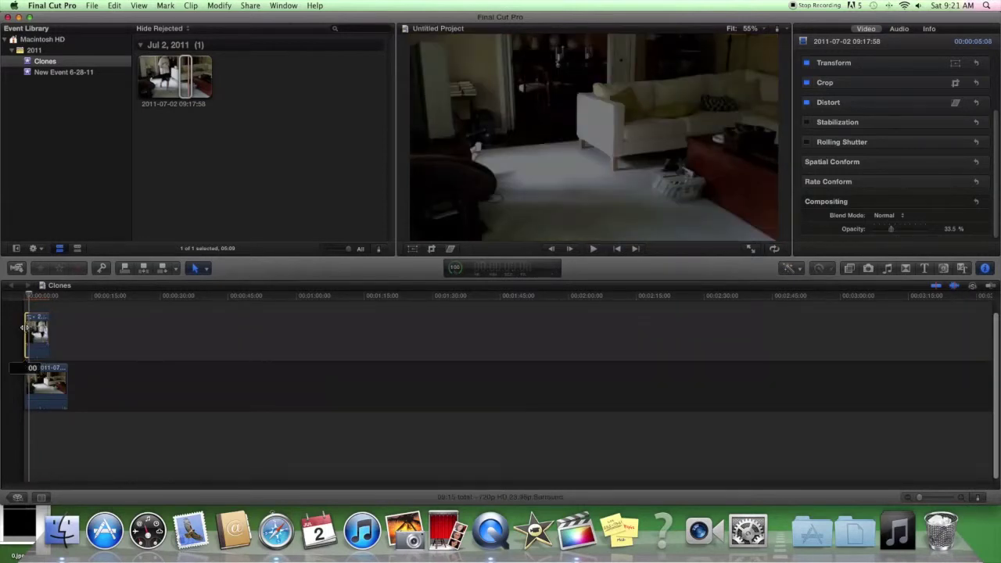
- Nudge the overlay clip slightly later and play back the semi-transparent composite
left_click_drag(26, 327, 49, 333)
key("space")
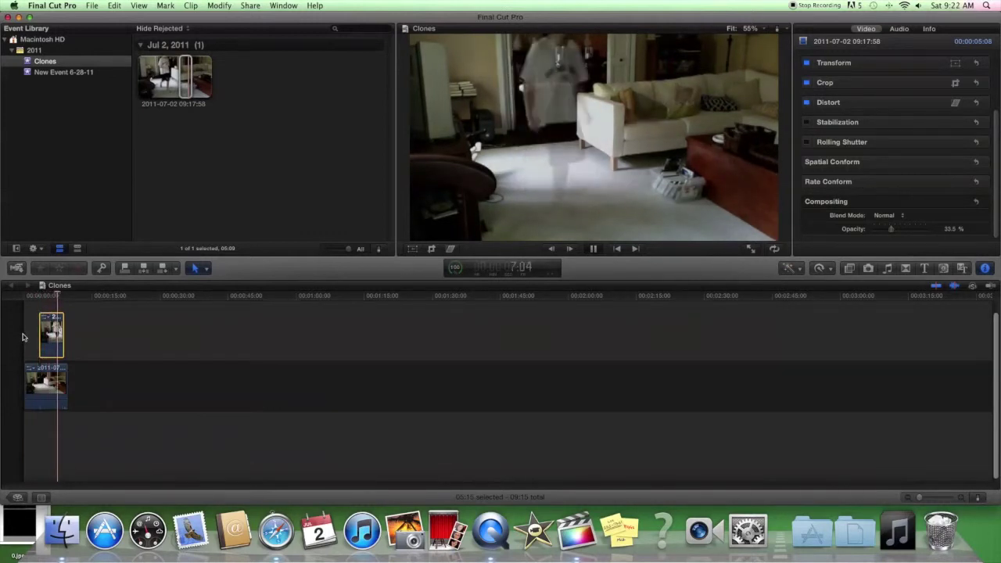
key("space")
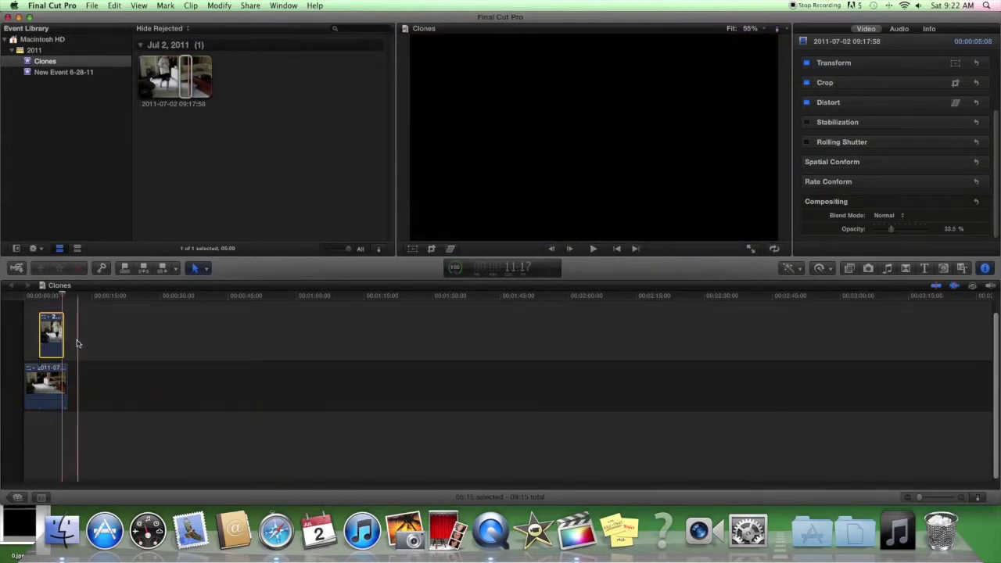
key("space")
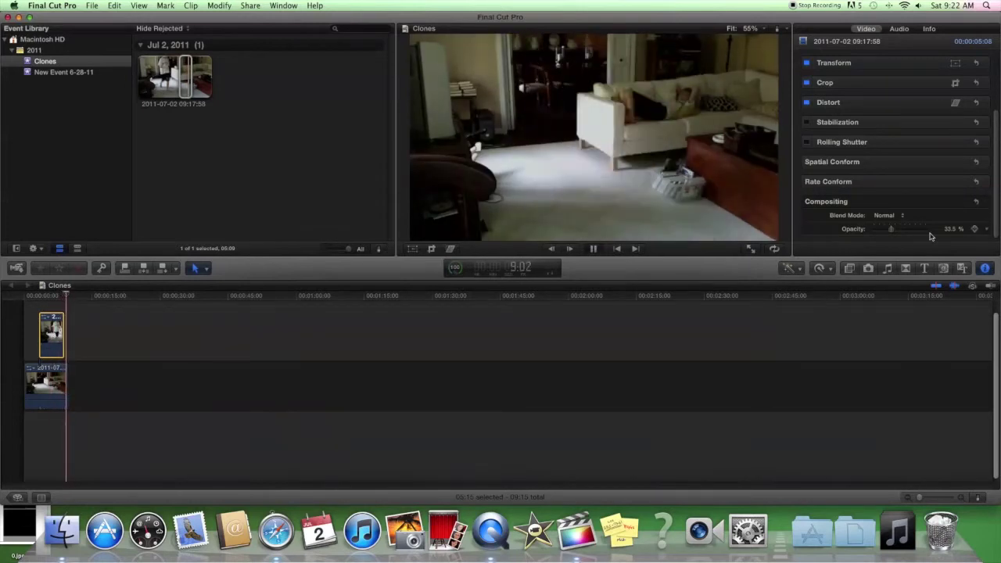
- Restore the overlay to 100% opacity and crop 594 px off its right side
left_click_drag(891, 232, 930, 230)
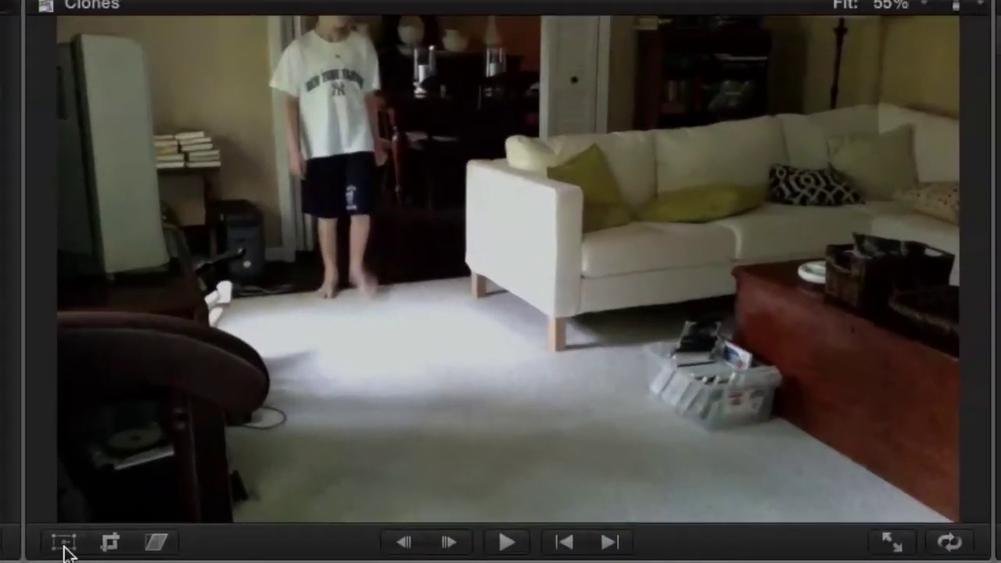
left_click(378, 278)
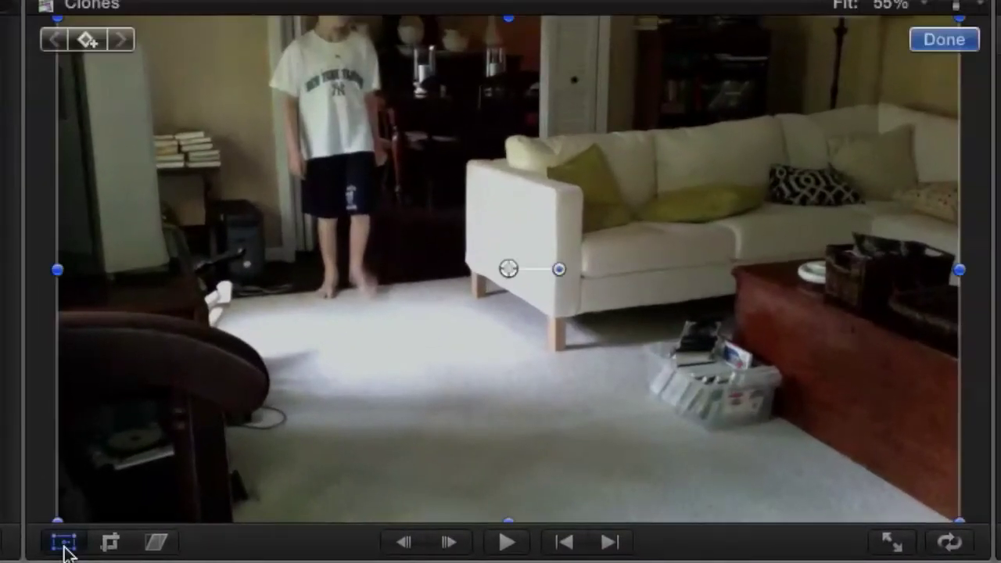
left_click(109, 542)
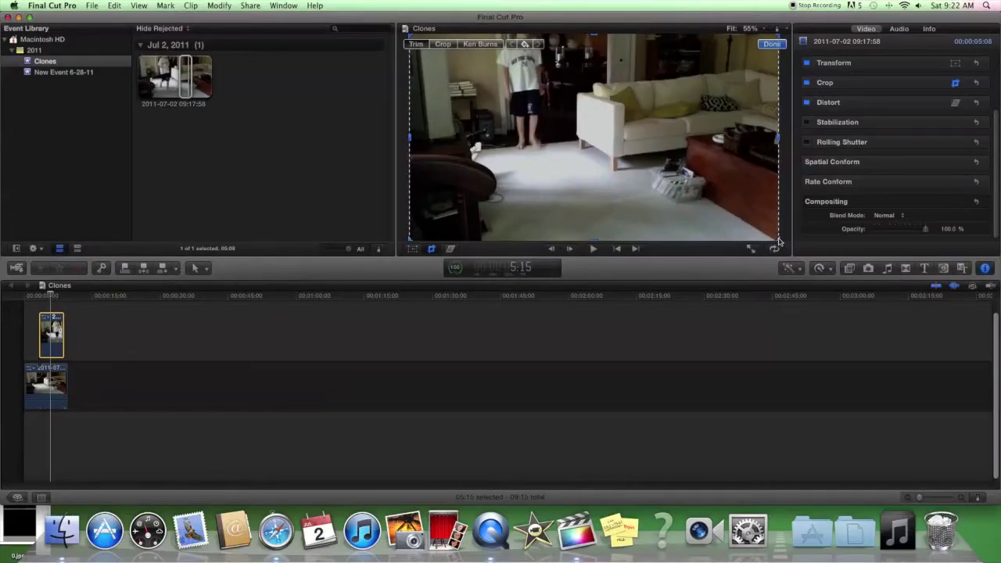
left_click_drag(963, 526, 850, 523)
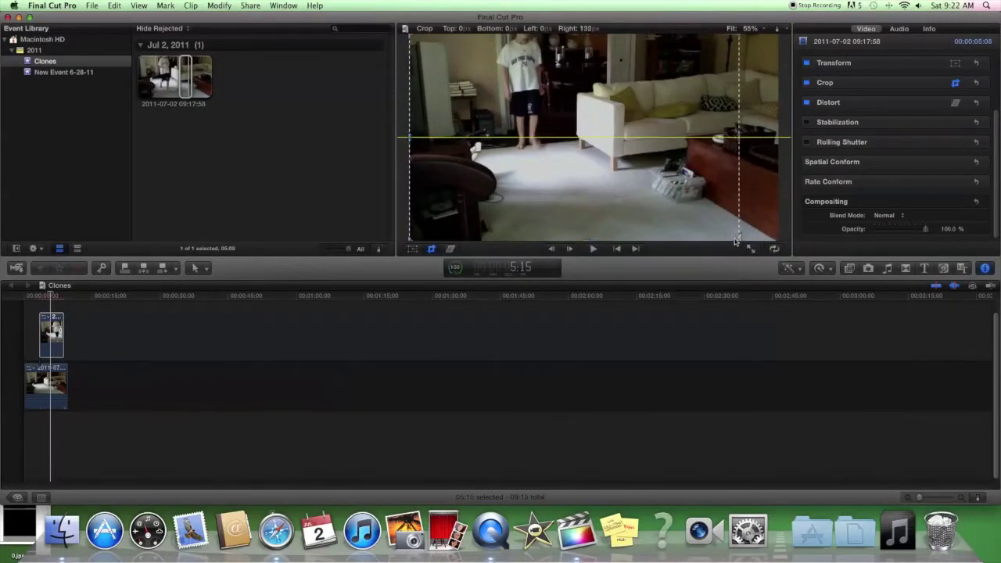
left_click_drag(735, 241, 607, 257)
- Apply the crop, preview it, and extend the overlay's start to the timeline beginning (08:11)
left_click(768, 46)
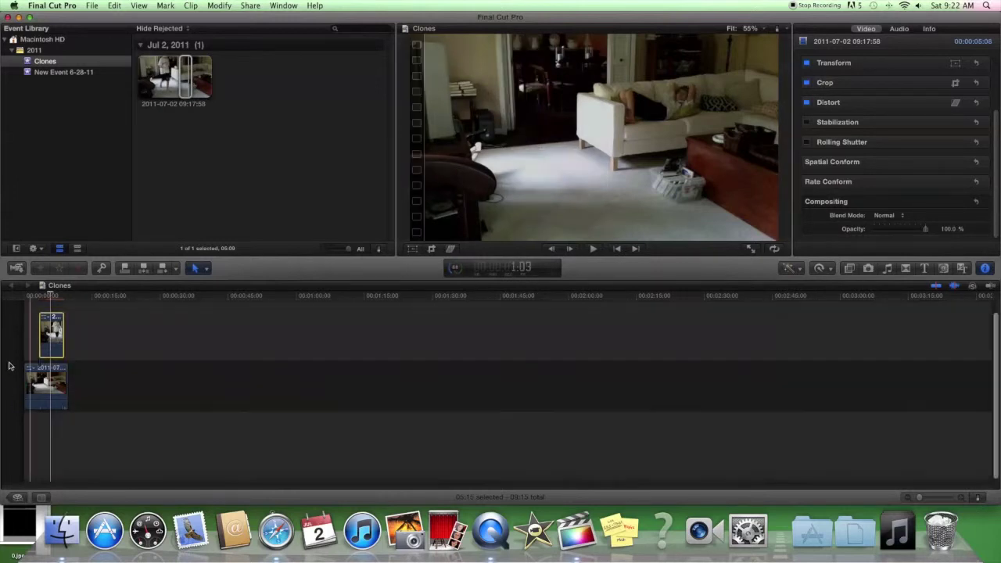
key("space")
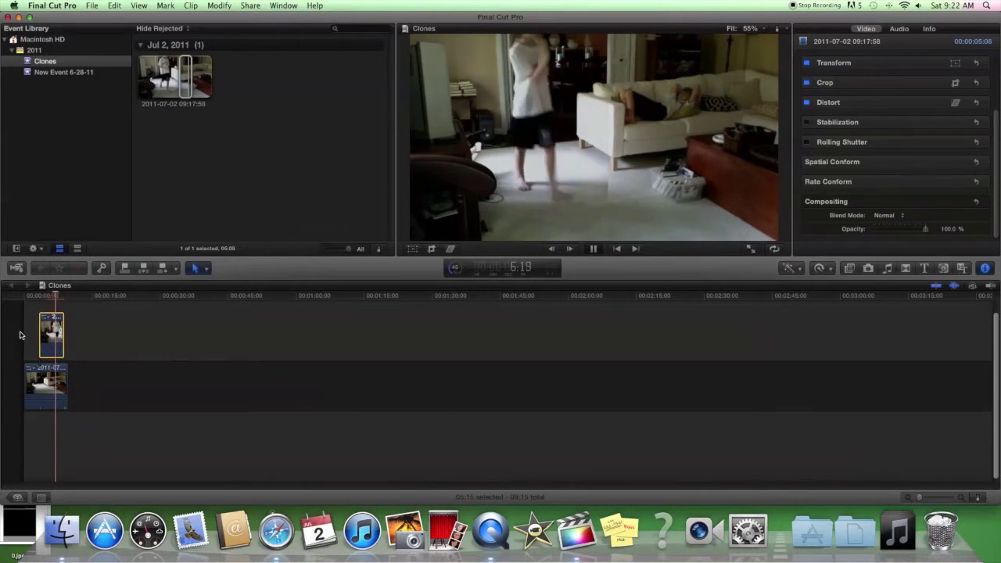
left_click(24, 335)
left_click_drag(37, 329, 22, 329)
- Select the overlay clip to show its effect settings and stop playback
left_click(29, 313)
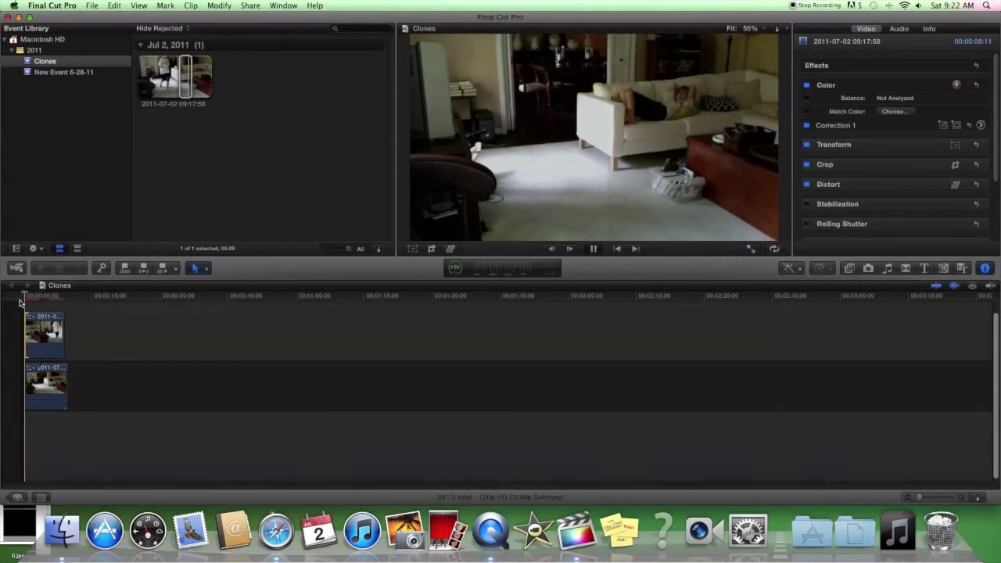
key("space")
key("space")
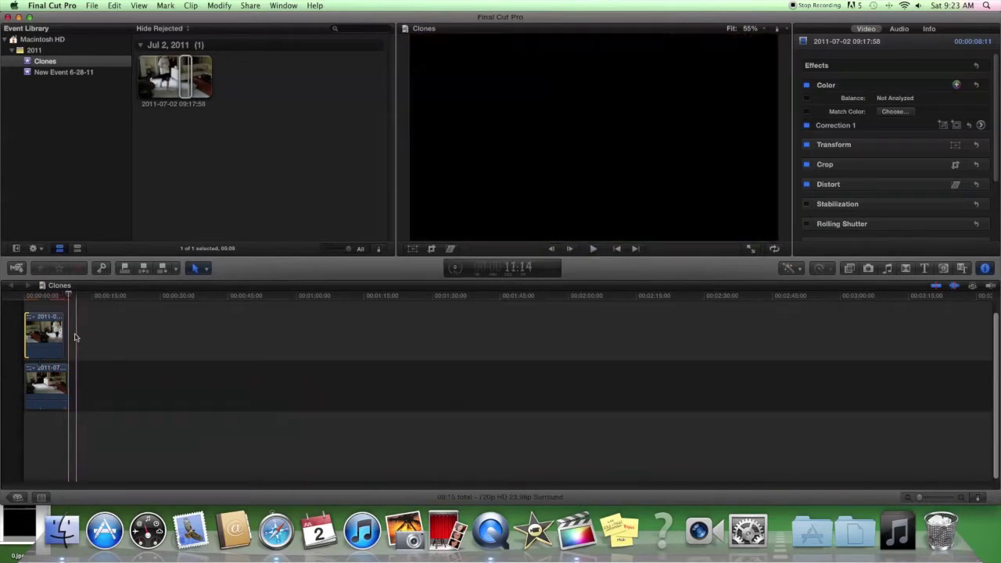
- Trim both clips' ends to finish together, then play the roughly seven-second edit
left_click_drag(67, 380, 65, 380)
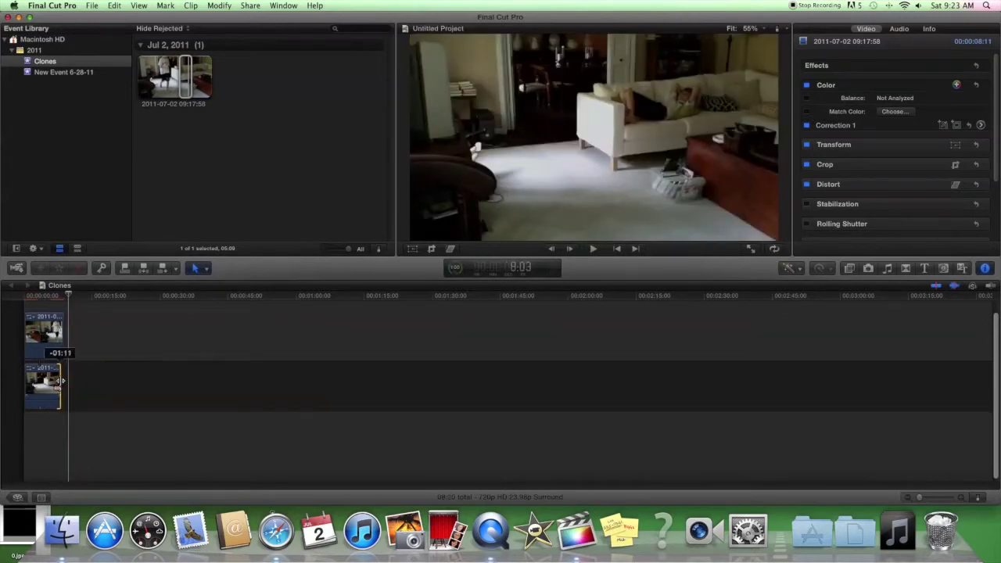
left_click_drag(59, 380, 57, 381)
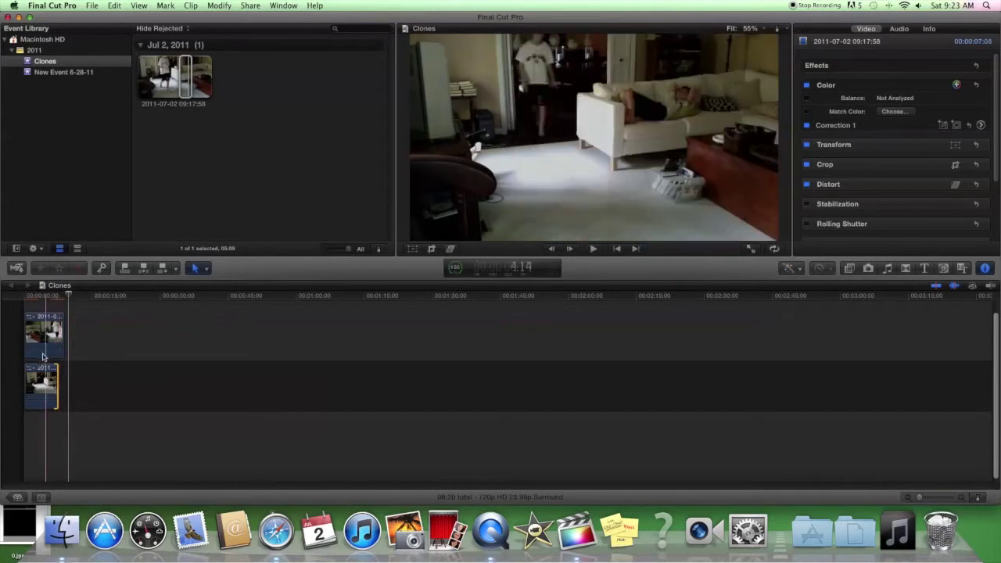
left_click_drag(63, 335, 57, 334)
key("space")
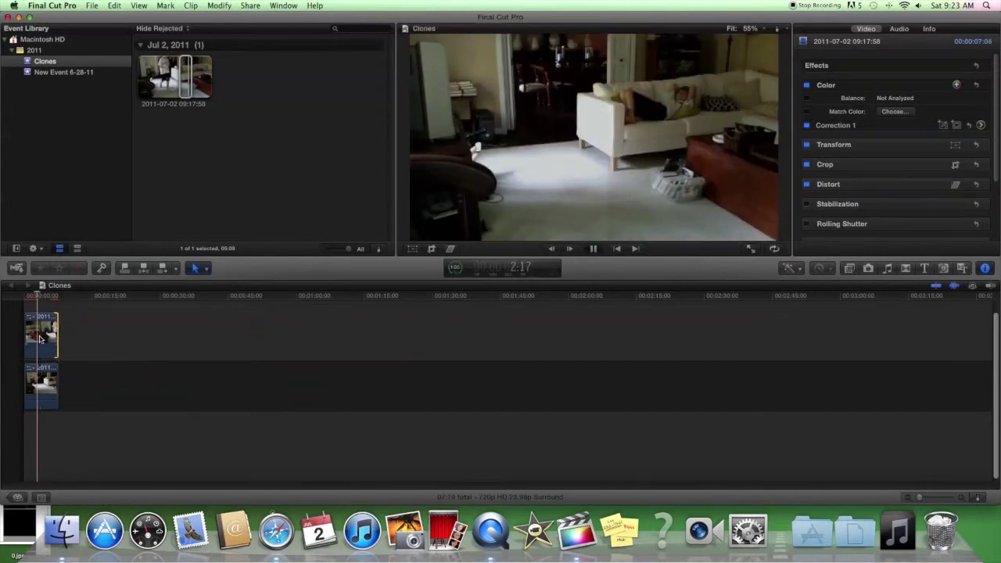